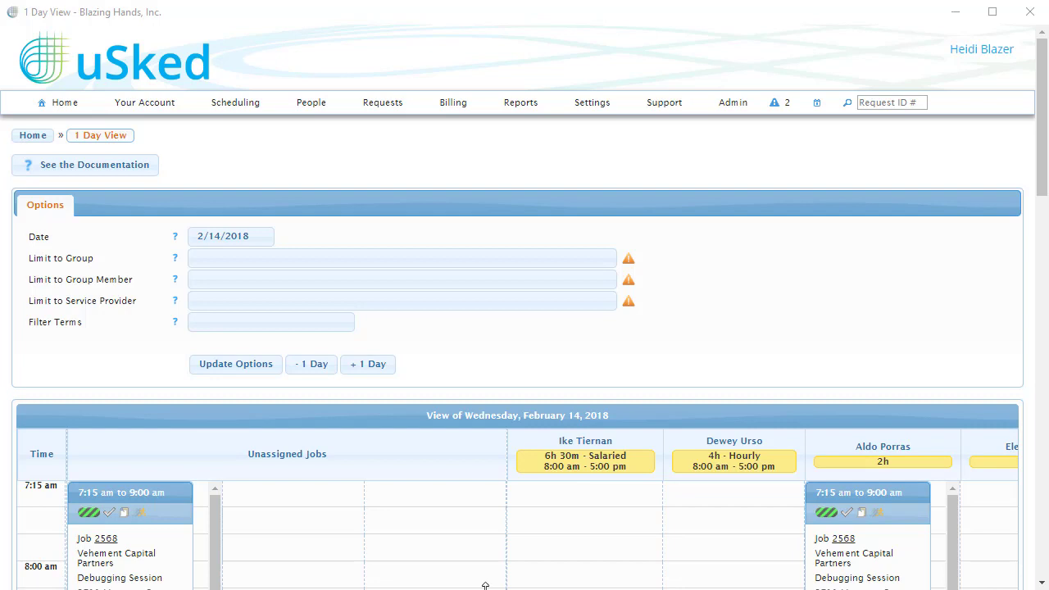
Open the list of service requests and look through its rows and all columns
{"action": "mouse_move", "coordinate": [403, 109]}
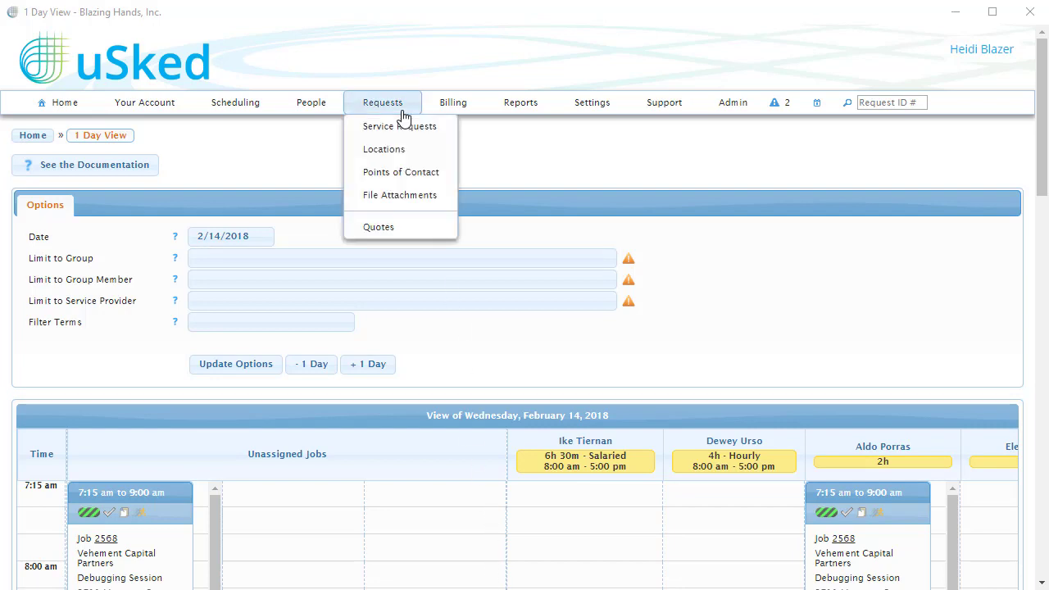
{"action": "left_click", "coordinate": [450, 132]}
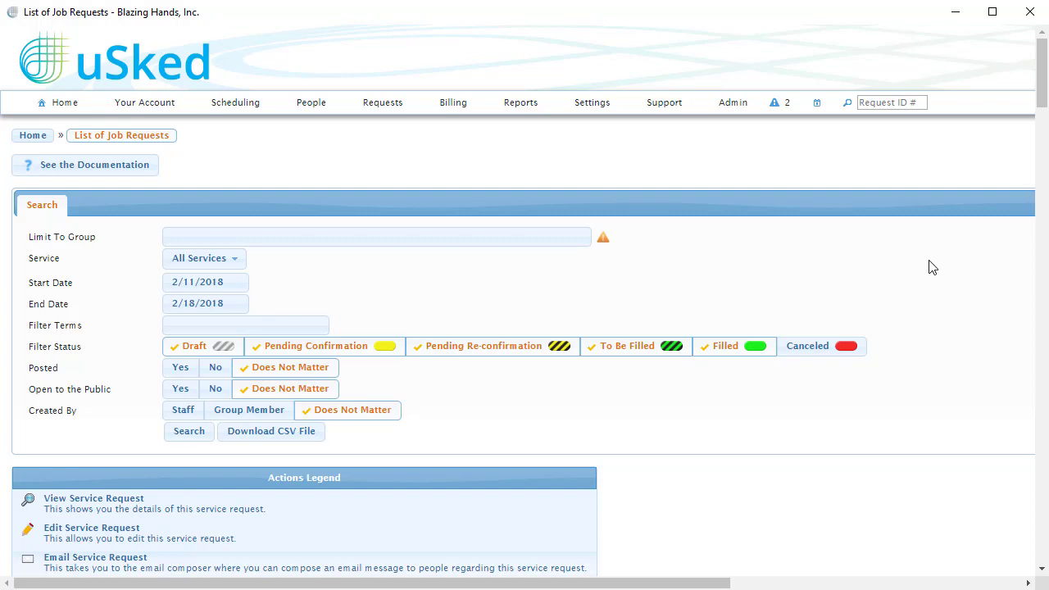
{"action": "left_click_drag", "start_coordinate": [1038, 93], "coordinate": [1039, 188]}
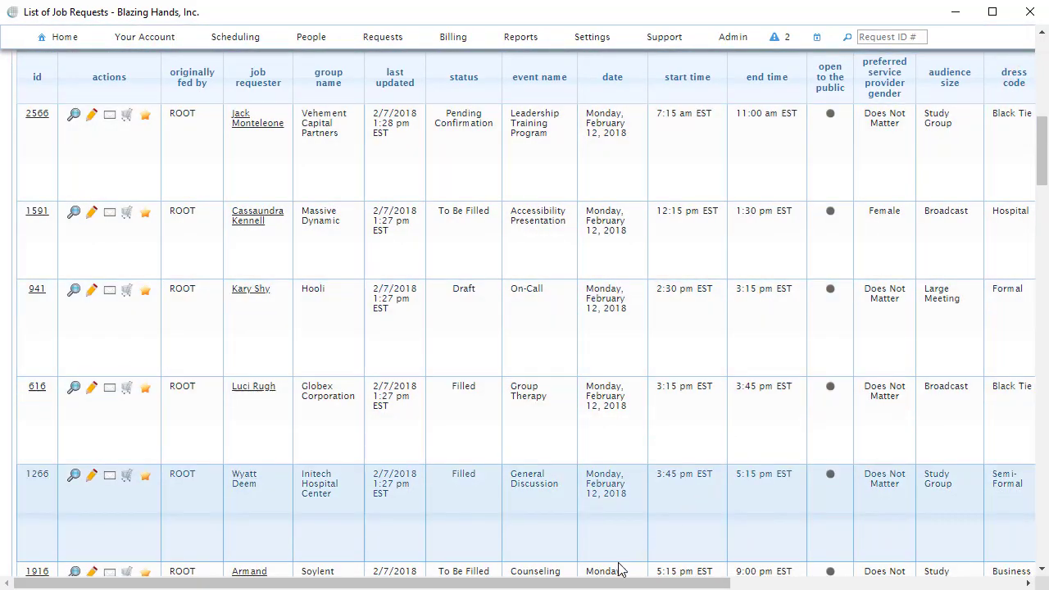
{"action": "left_click_drag", "start_coordinate": [607, 584], "coordinate": [915, 584]}
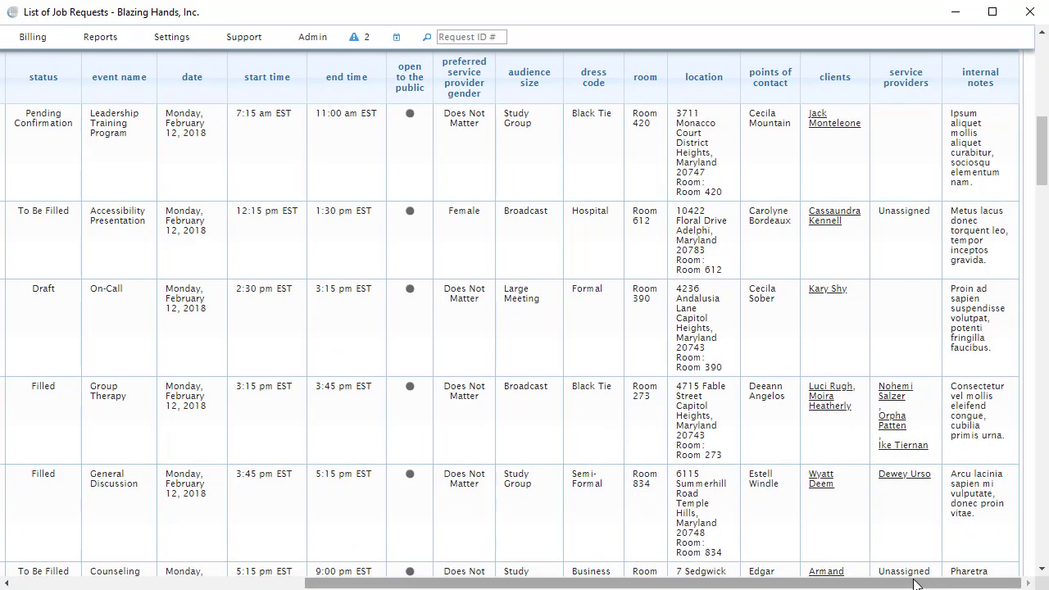
{"action": "left_click_drag", "start_coordinate": [919, 584], "coordinate": [618, 584]}
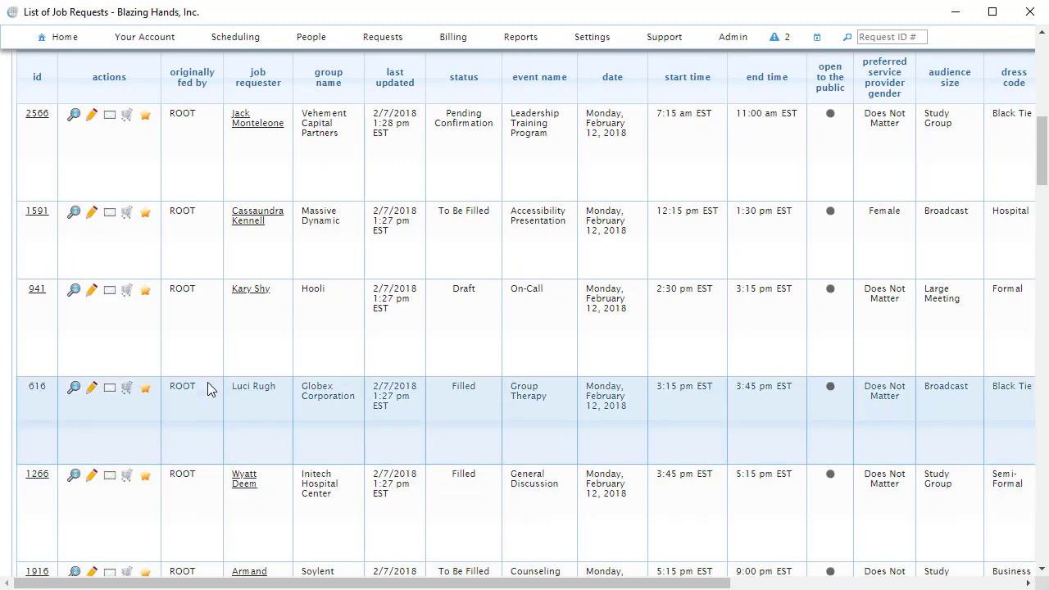
Preview the detail summaries of the second, third and fourth requests in the list
{"action": "mouse_move", "coordinate": [37, 211]}
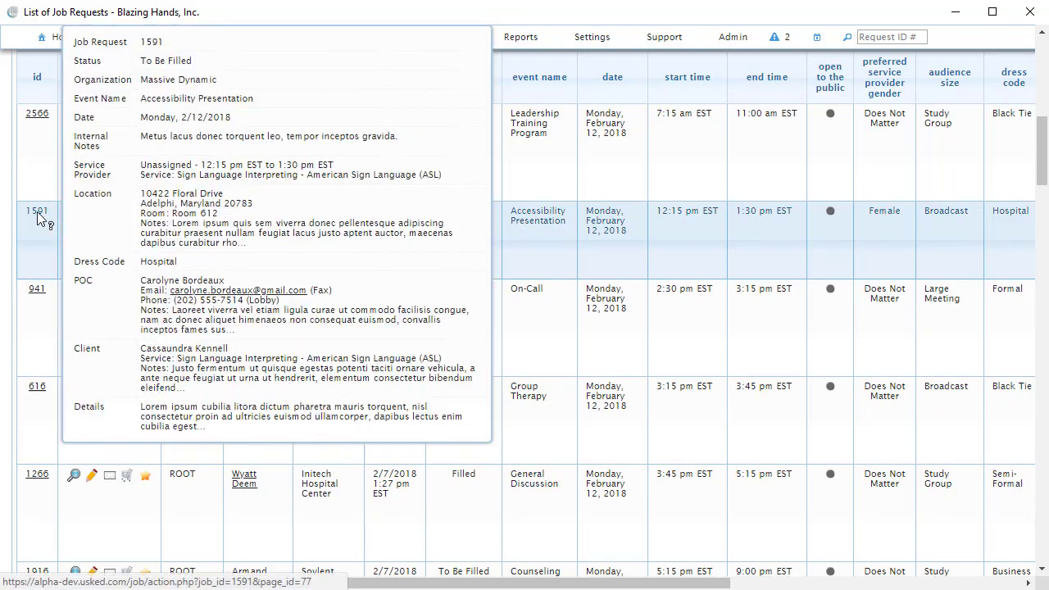
{"action": "mouse_move", "coordinate": [35, 287]}
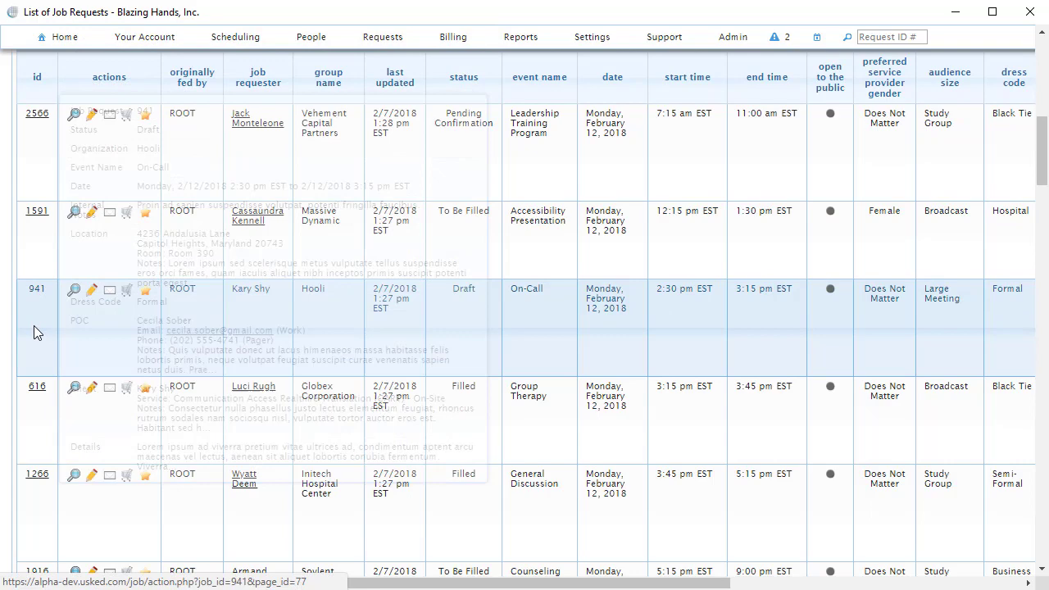
{"action": "mouse_move", "coordinate": [37, 387]}
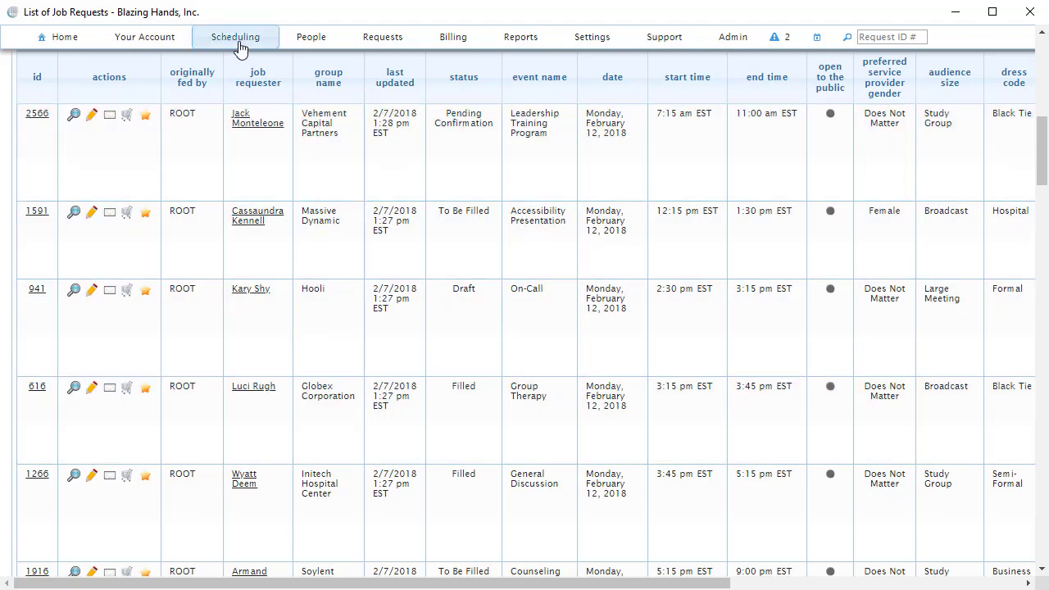
Open the compact one-day view, examine the jobs on February 14, 2018, and consult the view's documentation
{"action": "left_click", "coordinate": [239, 38]}
{"action": "mouse_move", "coordinate": [267, 64]}
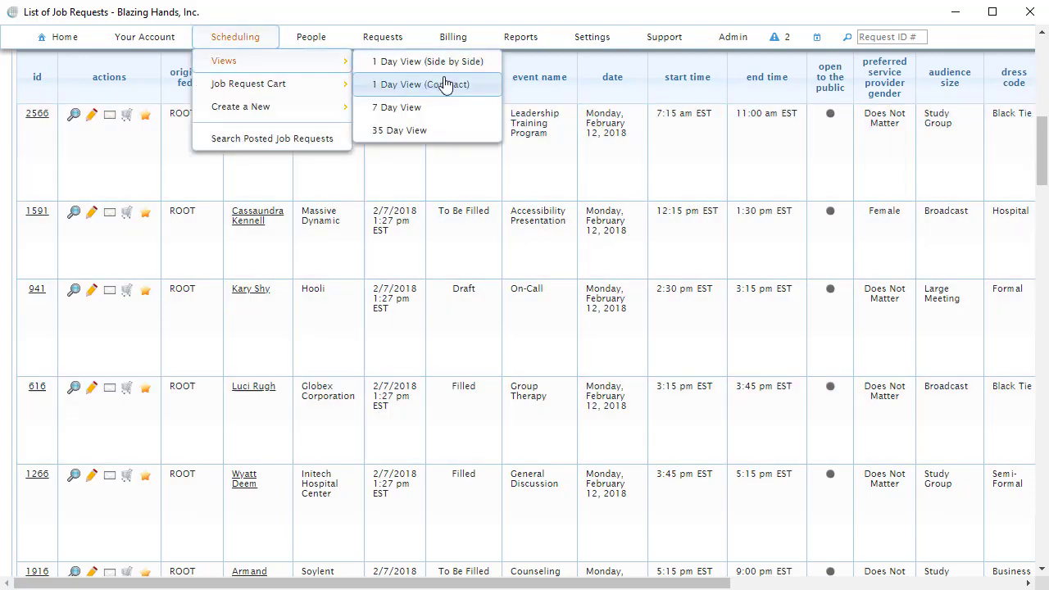
{"action": "left_click", "coordinate": [484, 86]}
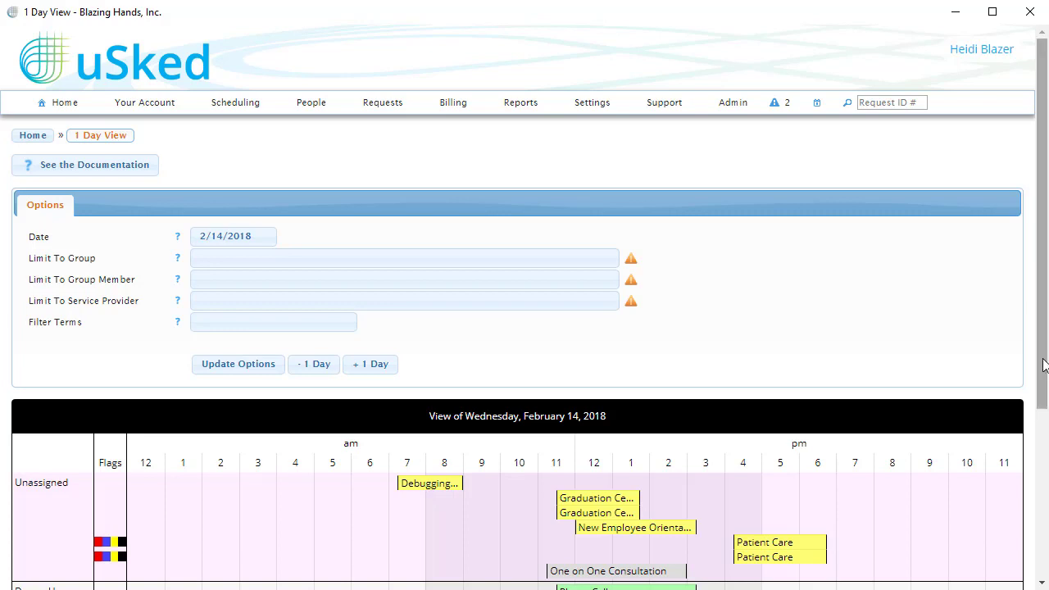
{"action": "left_click_drag", "start_coordinate": [1042, 361], "coordinate": [1041, 541]}
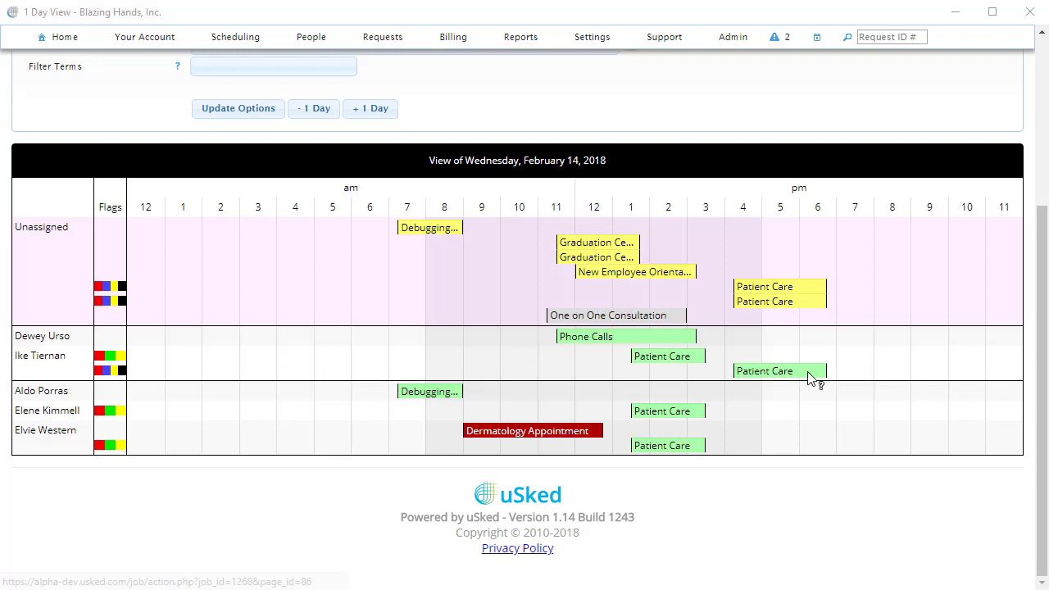
{"action": "mouse_move", "coordinate": [811, 378]}
{"action": "mouse_move", "coordinate": [645, 367]}
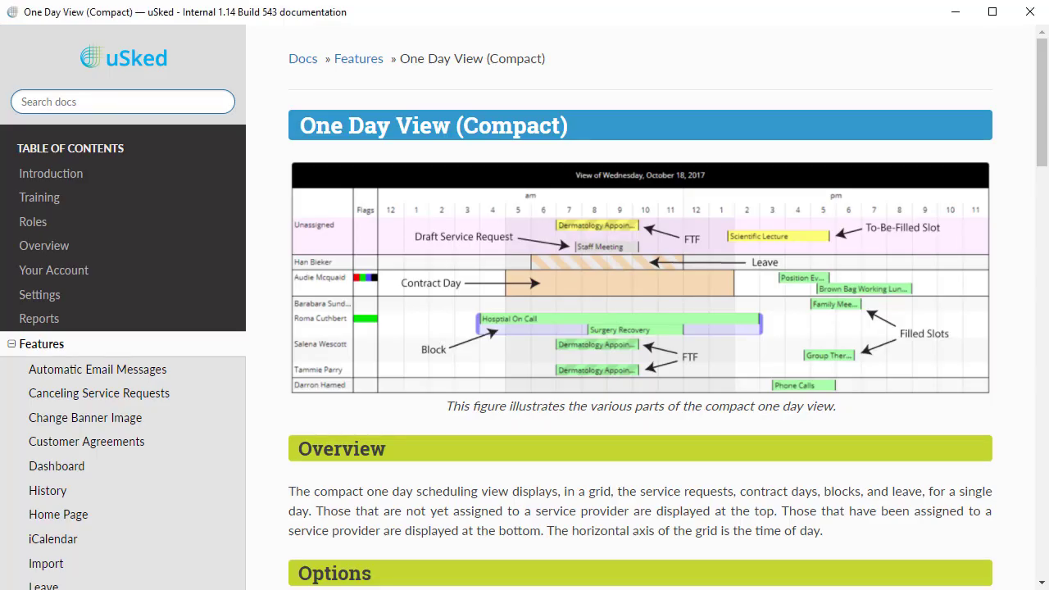
{"action": "mouse_move", "coordinate": [1047, 154]}
{"action": "left_mouse_down"}
{"action": "mouse_move", "coordinate": [1038, 136]}
{"action": "mouse_move", "coordinate": [1038, 250]}
{"action": "mouse_move", "coordinate": [1037, 141]}
{"action": "left_mouse_up"}
{"action": "key", "text": "alt+Tab"}
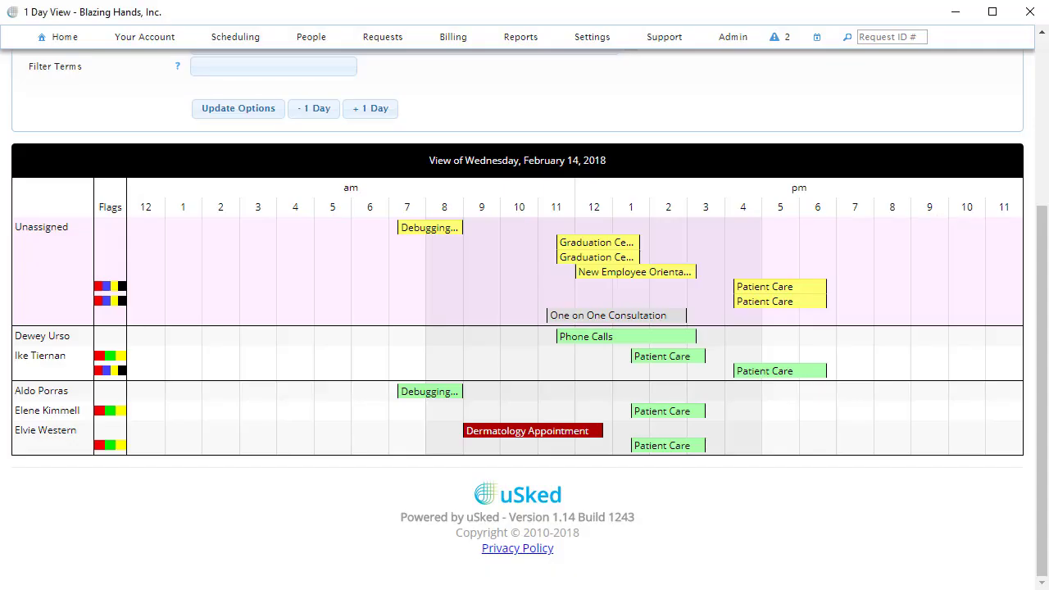
Open the side-by-side one-day view and look across the unassigned jobs and all service provider columns for February 14, 2018
{"action": "left_click", "coordinate": [232, 43]}
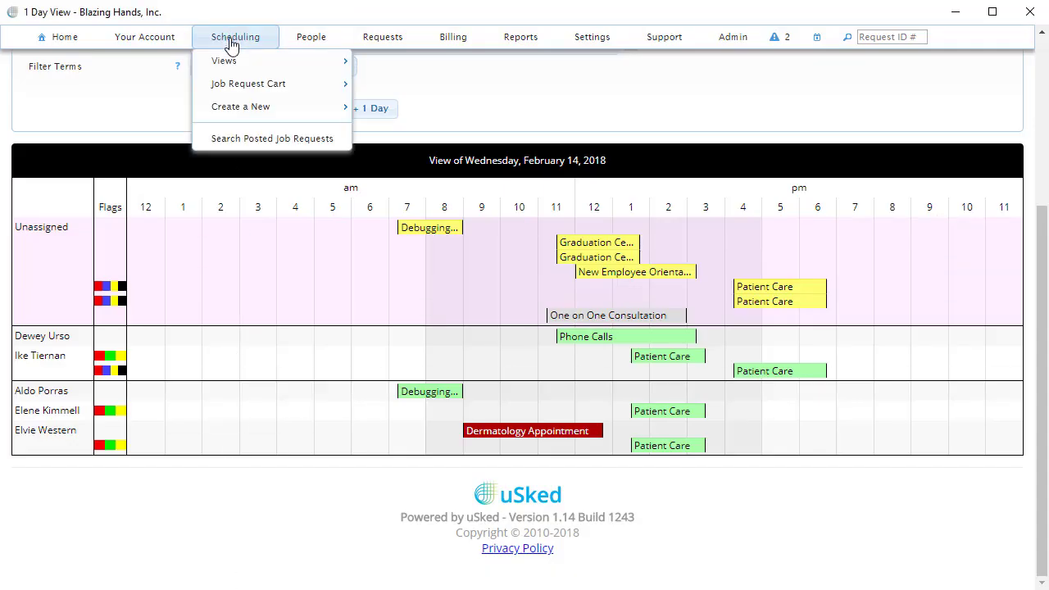
{"action": "mouse_move", "coordinate": [346, 66]}
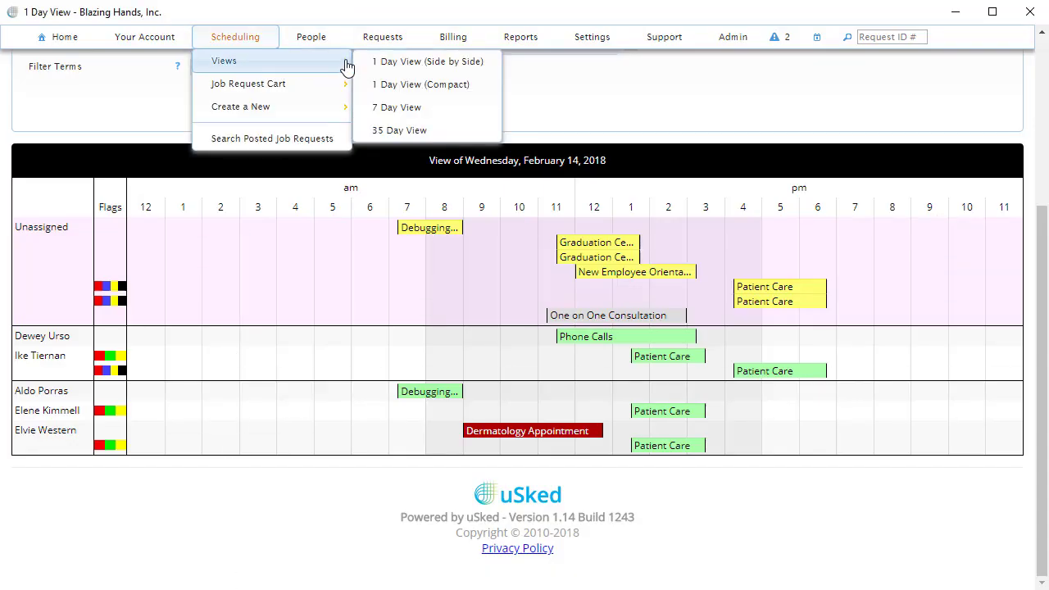
{"action": "left_click", "coordinate": [495, 69]}
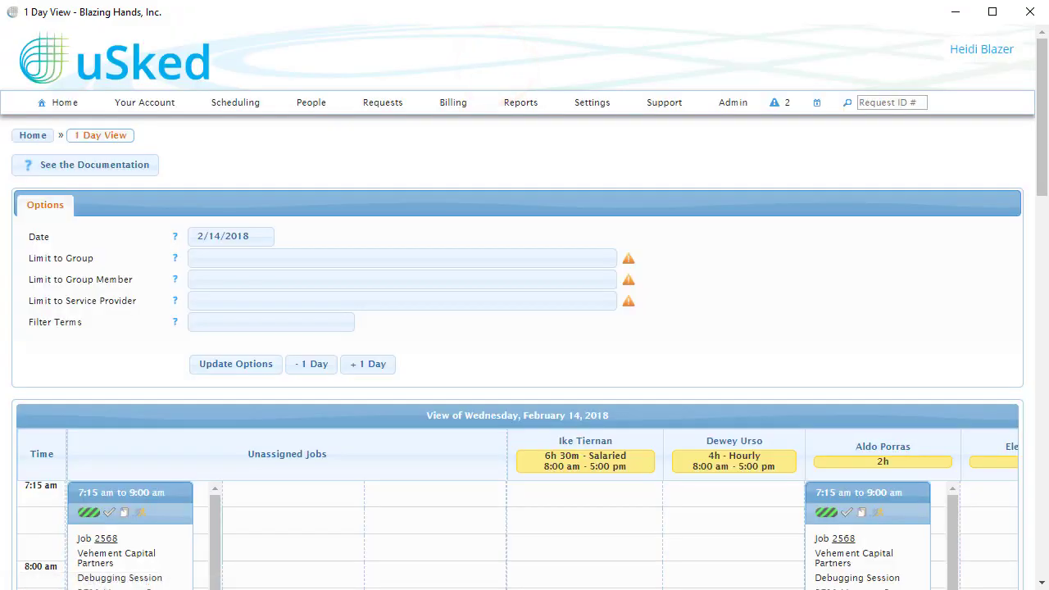
{"action": "left_click_drag", "start_coordinate": [1043, 172], "coordinate": [1045, 273]}
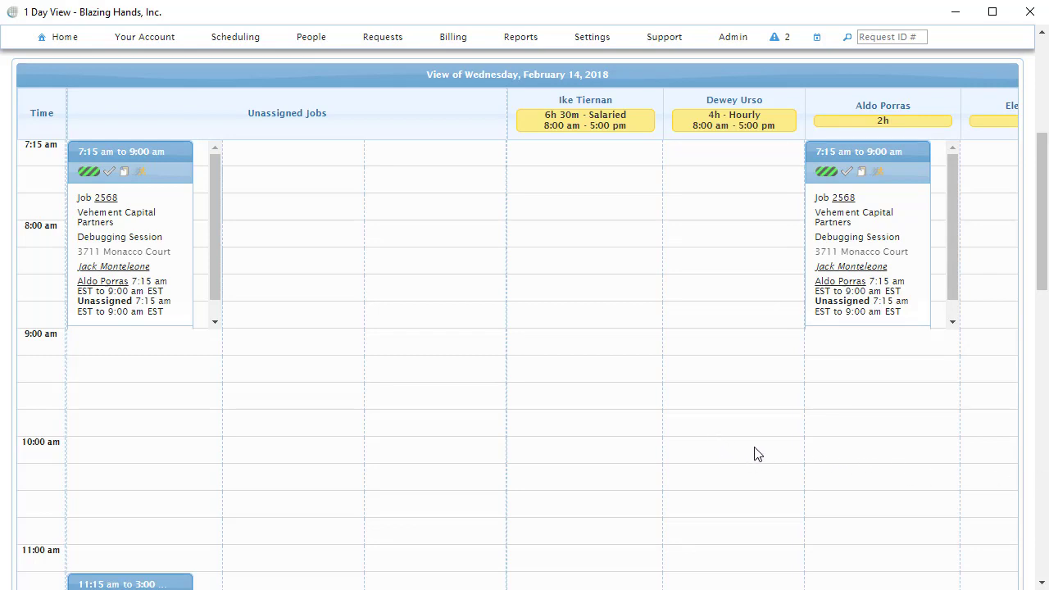
{"action": "scroll", "coordinate": [756, 454], "scroll_direction": "right", "scroll_amount": 3}
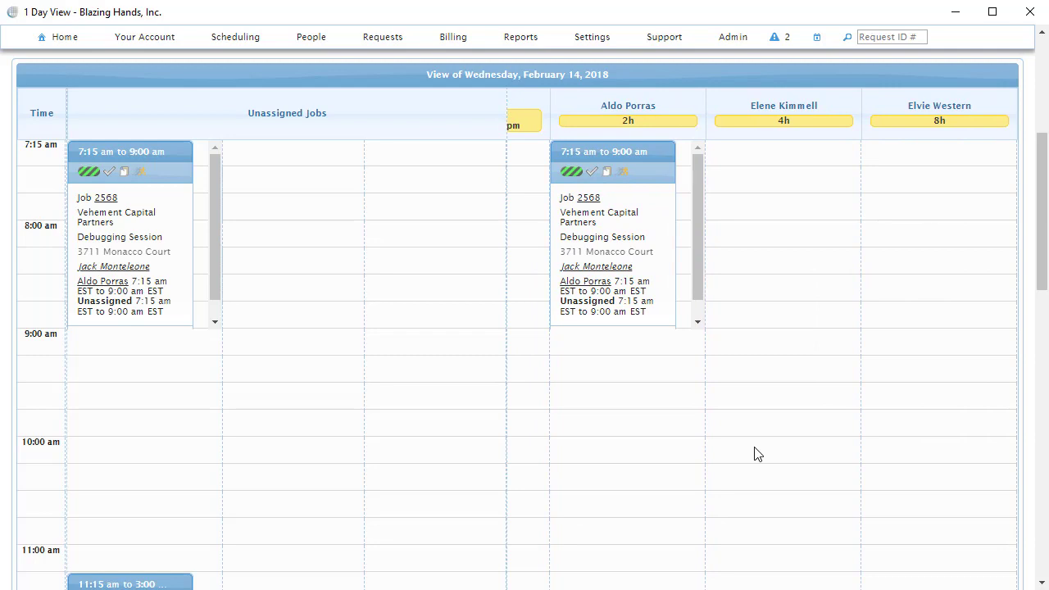
{"action": "scroll", "coordinate": [756, 454], "scroll_direction": "left", "scroll_amount": 3}
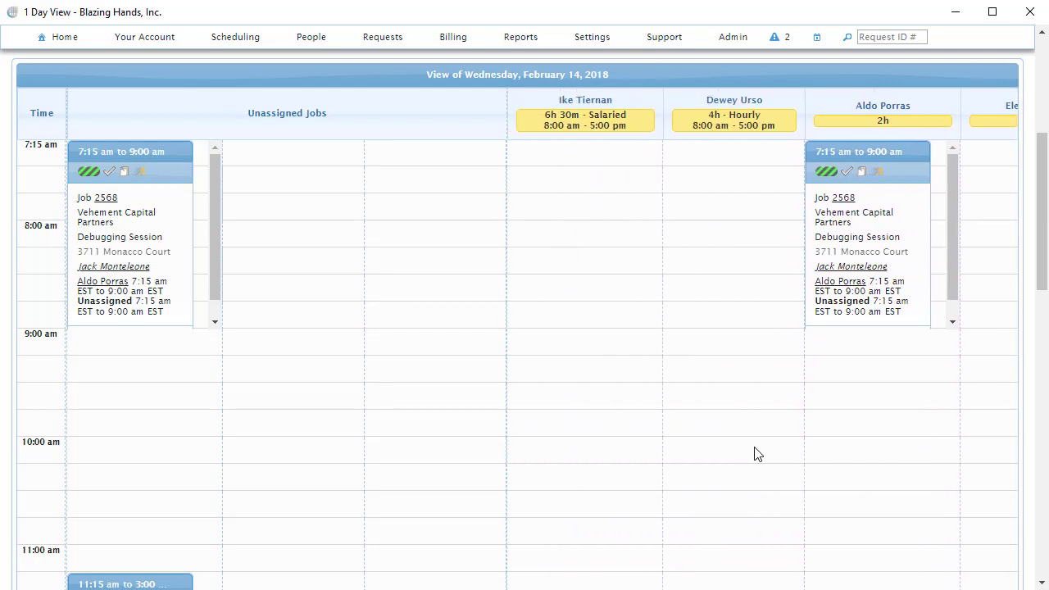
{"action": "scroll", "coordinate": [756, 454], "scroll_direction": "right", "scroll_amount": 3}
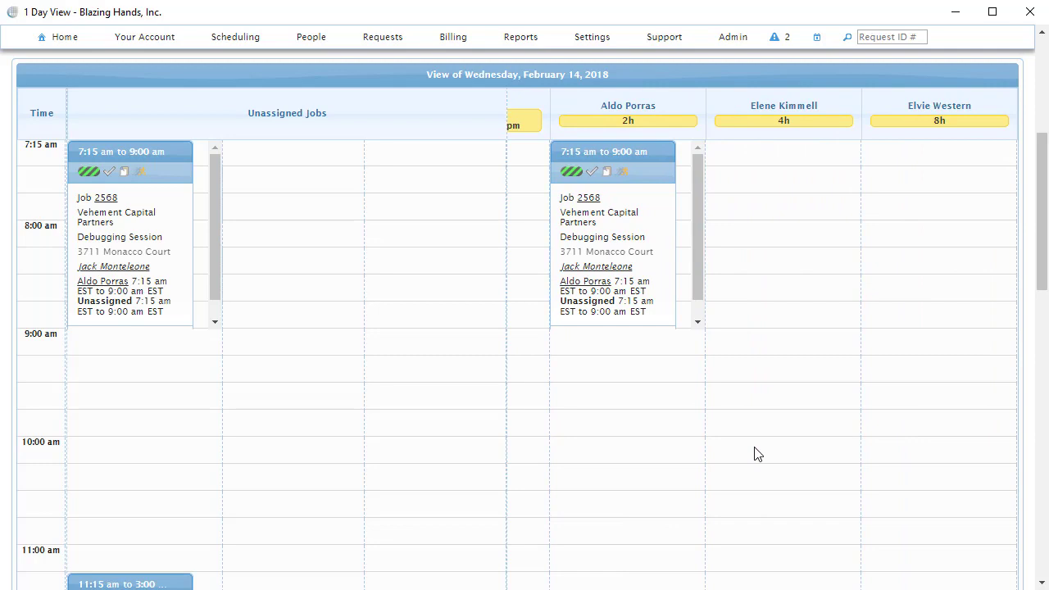
{"action": "scroll", "coordinate": [756, 454], "scroll_direction": "left", "scroll_amount": 3}
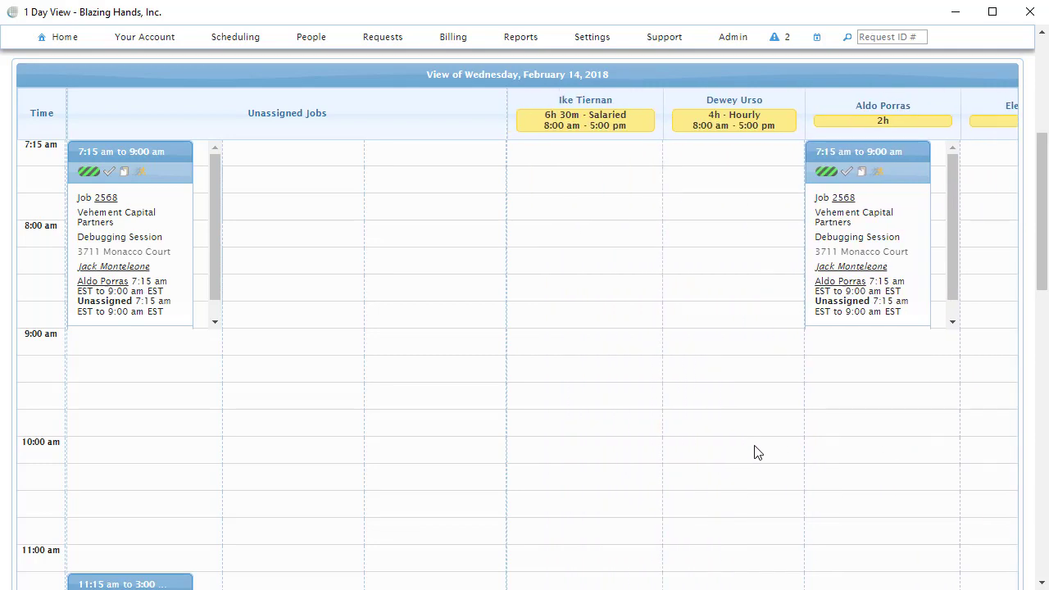
Jump to February 15, 2018 using the quick calendar and look through that day's side-by-side schedule
{"action": "left_click", "coordinate": [817, 38]}
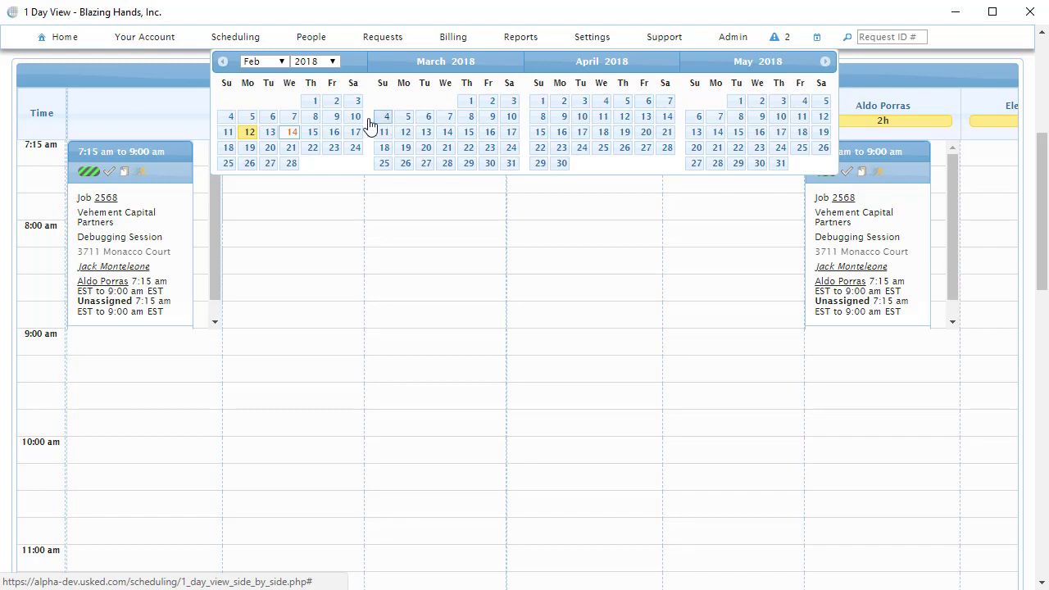
{"action": "left_click", "coordinate": [313, 135]}
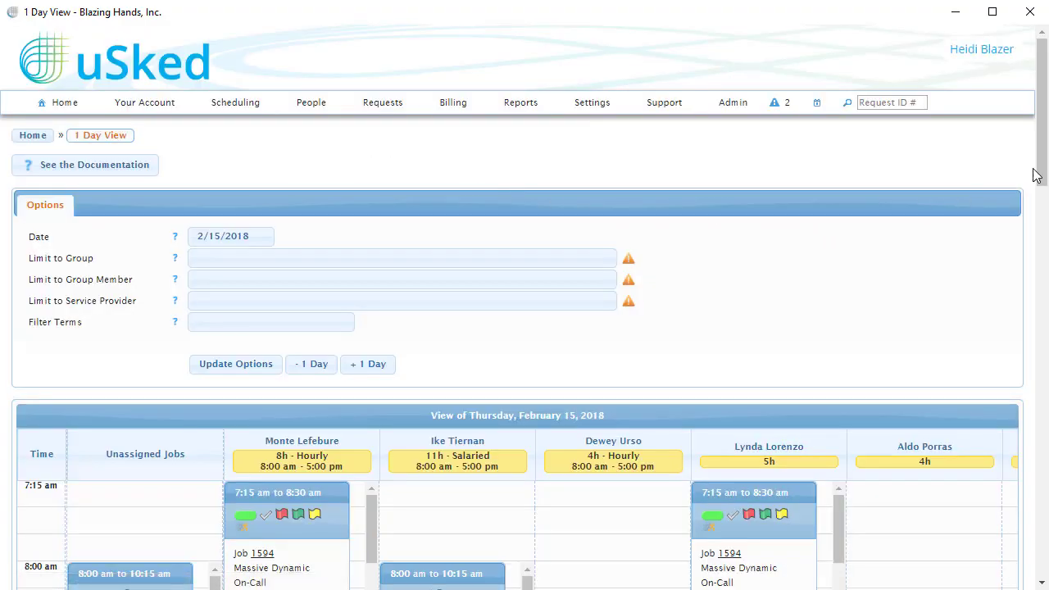
{"action": "left_click_drag", "start_coordinate": [1038, 171], "coordinate": [1039, 262]}
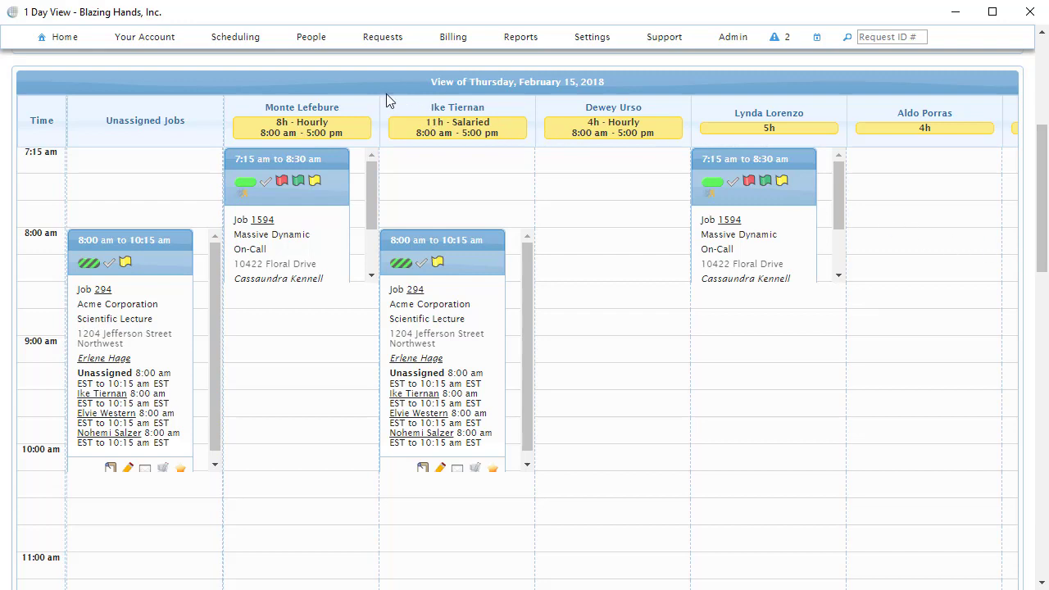
Look through the 7 Day View and open the one-day schedule for Friday, 2/16/2018 from it
{"action": "left_click", "coordinate": [246, 39]}
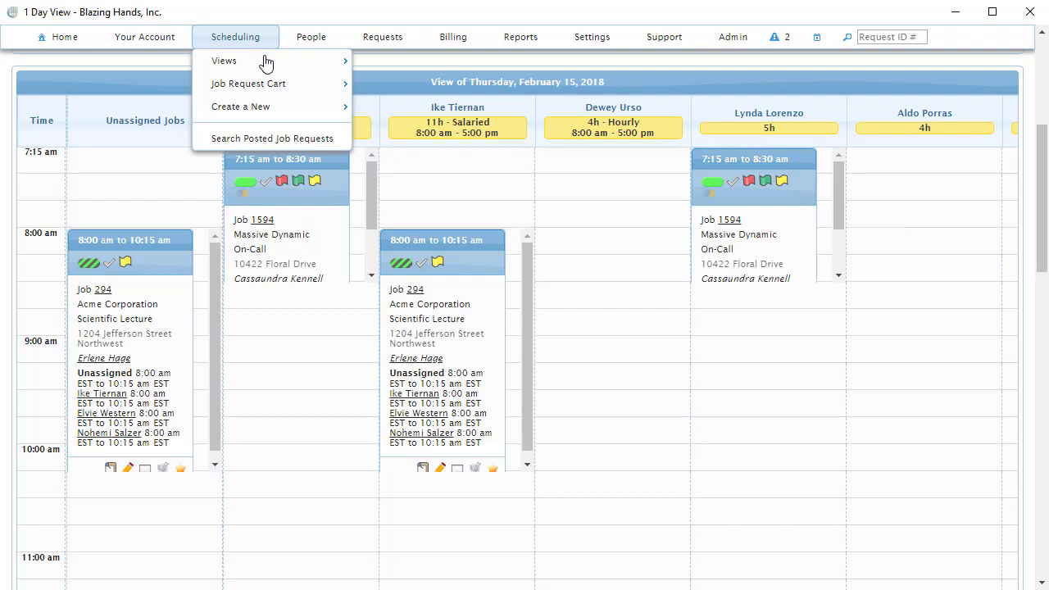
{"action": "mouse_move", "coordinate": [305, 66]}
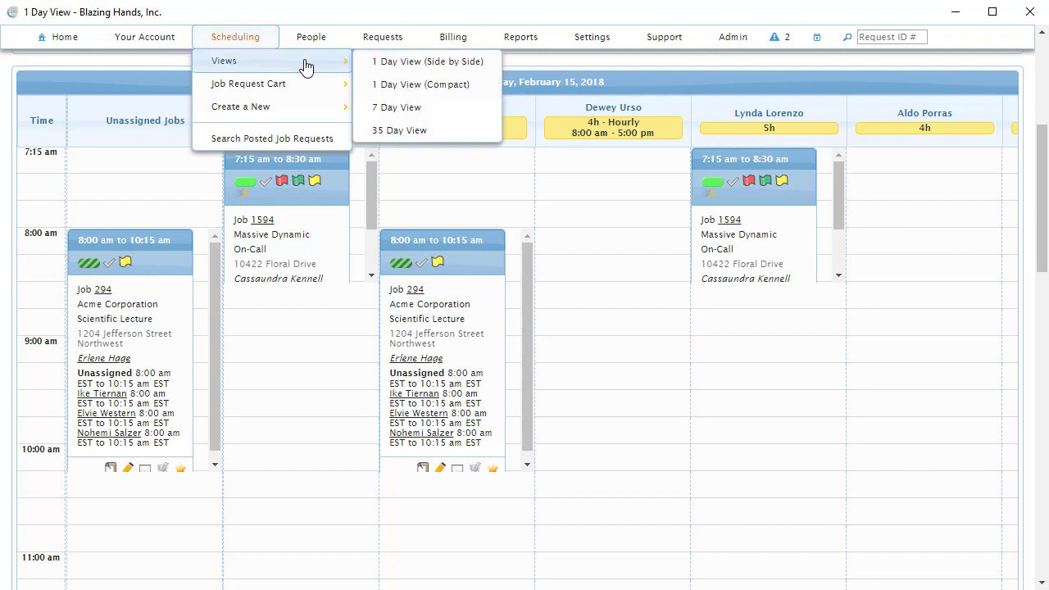
{"action": "left_click", "coordinate": [481, 115]}
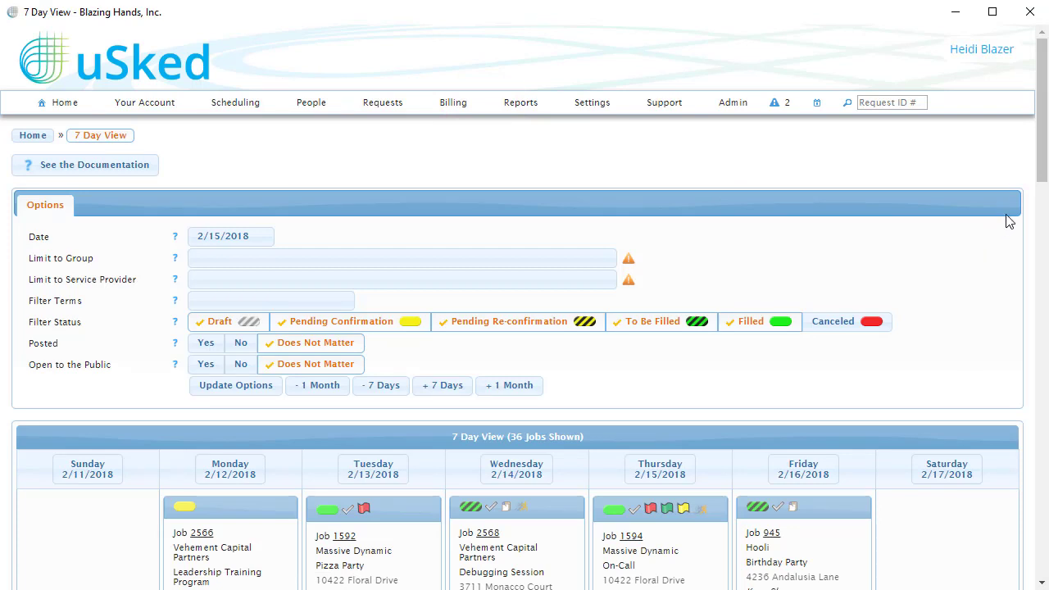
{"action": "left_click_drag", "start_coordinate": [1041, 168], "coordinate": [1021, 261]}
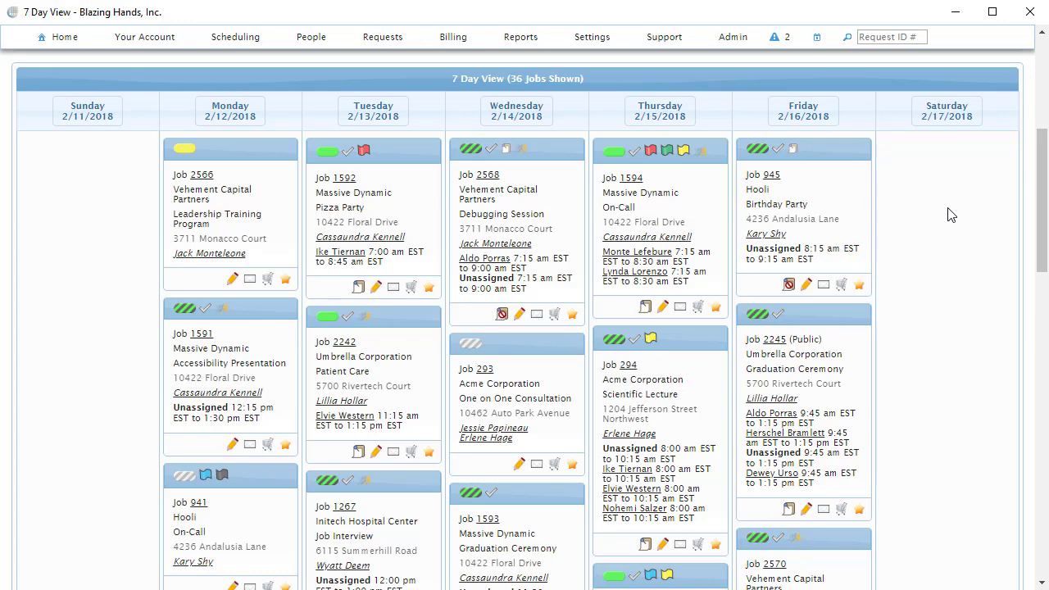
{"action": "left_click", "coordinate": [804, 117]}
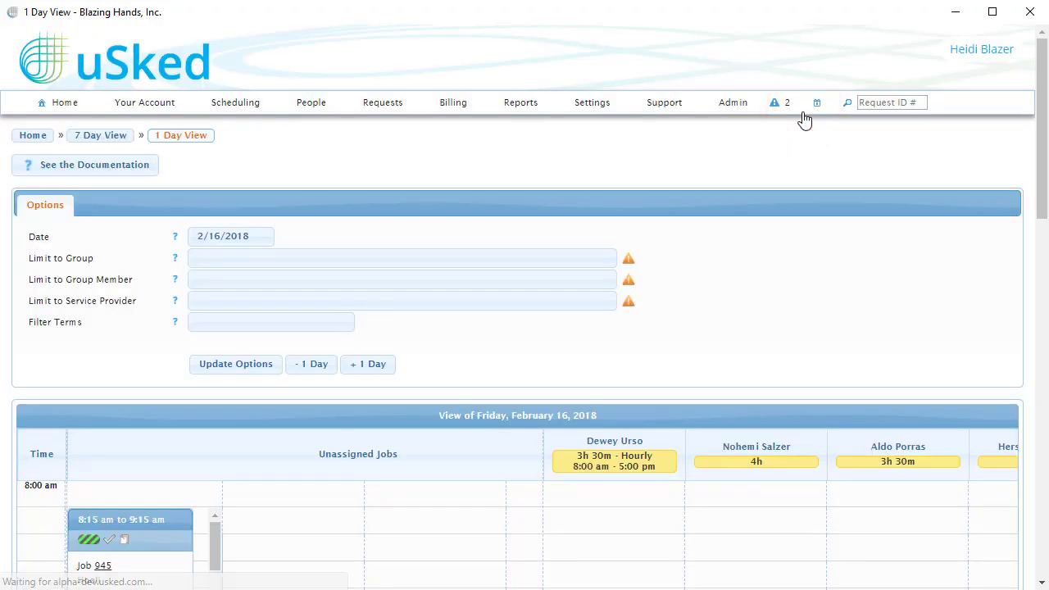
{"action": "left_click_drag", "start_coordinate": [1041, 136], "coordinate": [1015, 254]}
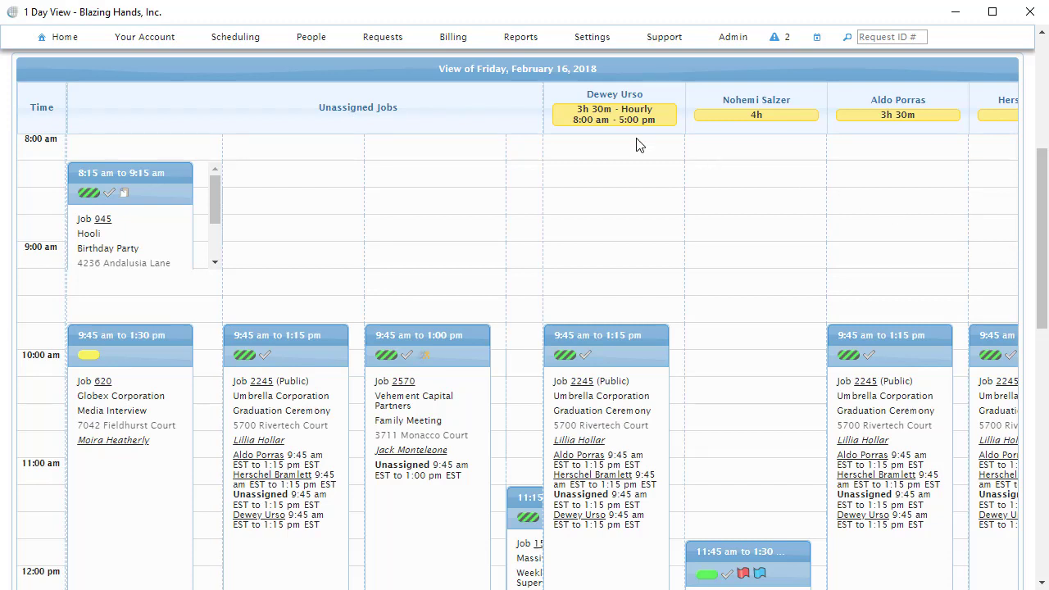
Open the 35 Day View, examine its daily request summaries, and read the view's documentation page
{"action": "left_click", "coordinate": [260, 43]}
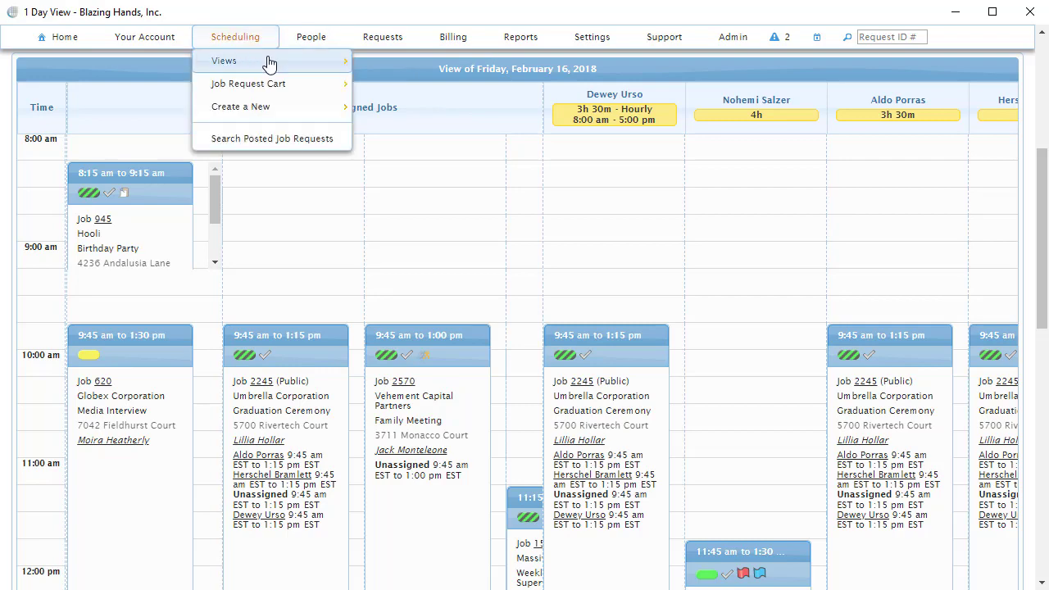
{"action": "mouse_move", "coordinate": [274, 63]}
{"action": "left_click", "coordinate": [469, 134]}
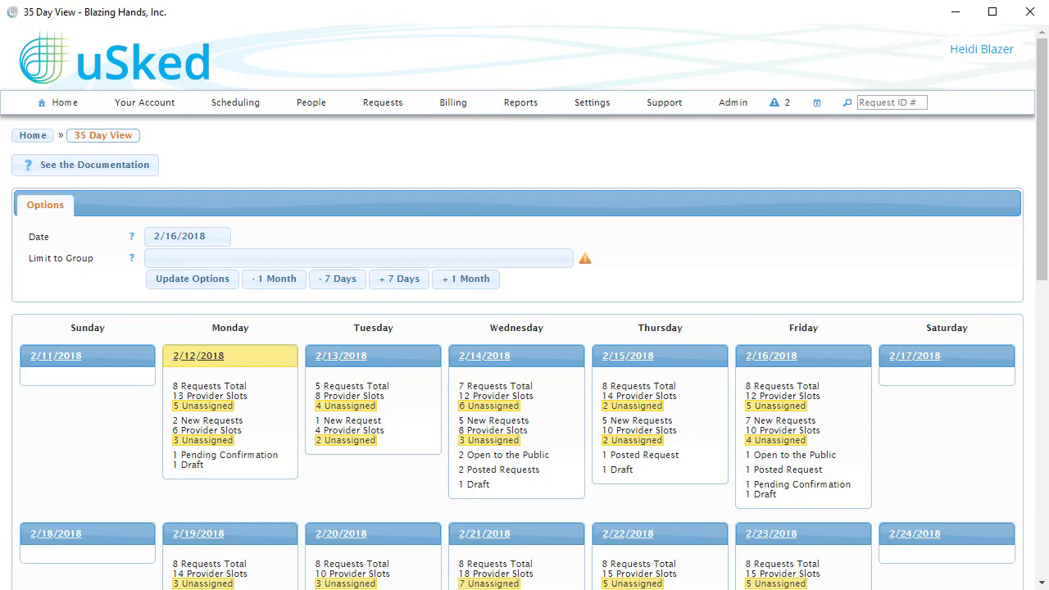
{"action": "left_click_drag", "start_coordinate": [1043, 255], "coordinate": [1030, 359]}
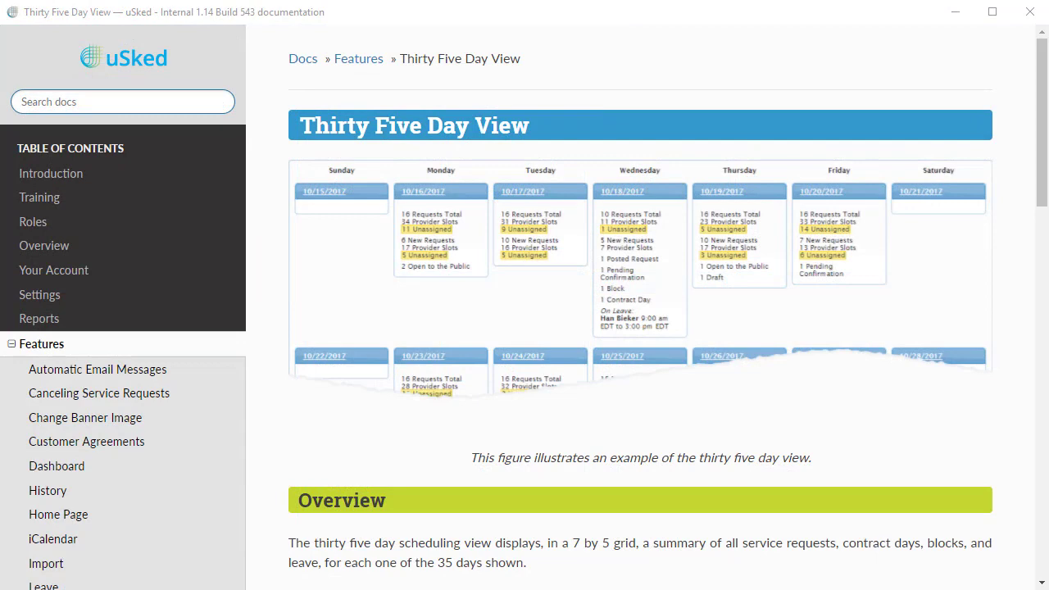
{"action": "left_click_drag", "start_coordinate": [1044, 150], "coordinate": [1000, 452]}
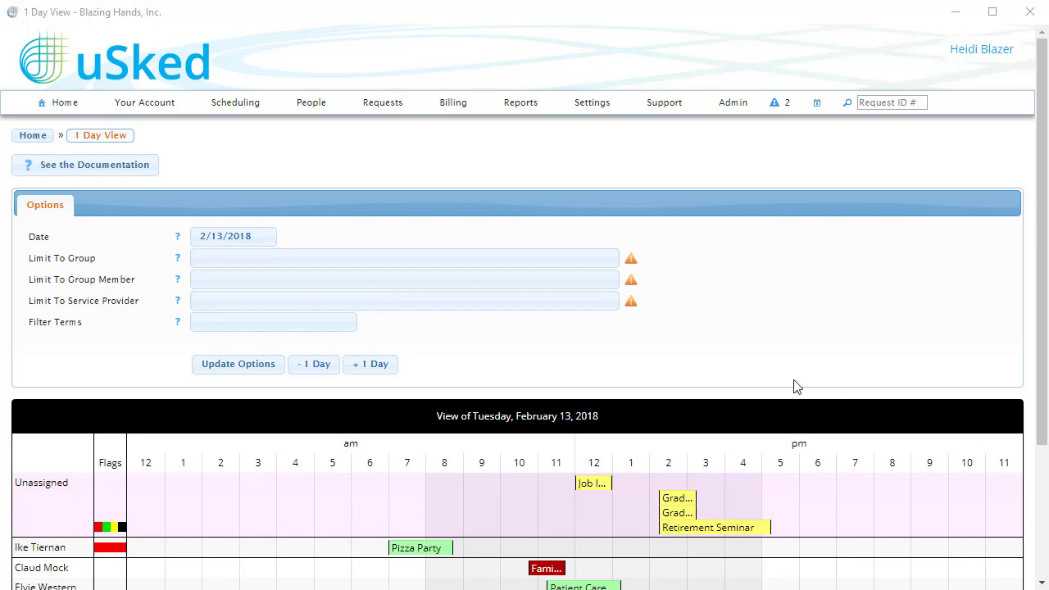
Enter "pizza" as the filter term for the compact one-day view of 2/13/2018
{"action": "left_click", "coordinate": [305, 323]}
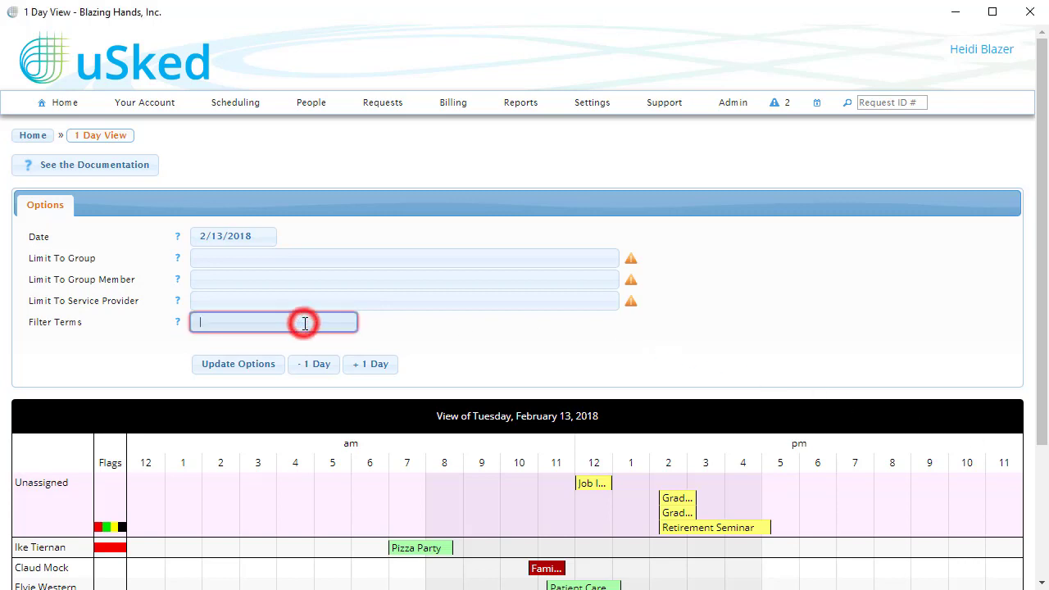
{"action": "type", "text": "pizza"}
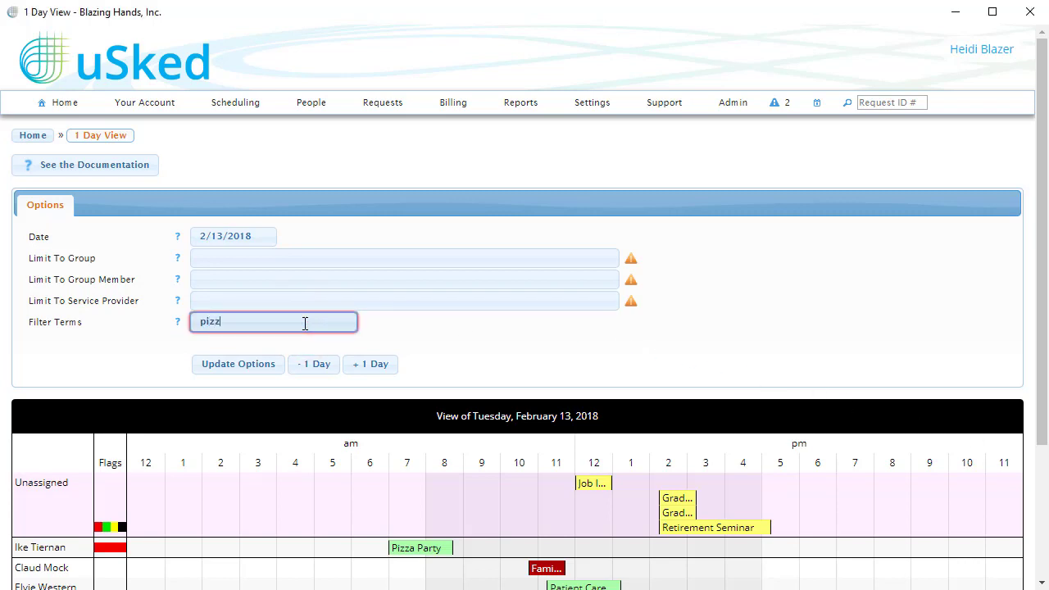